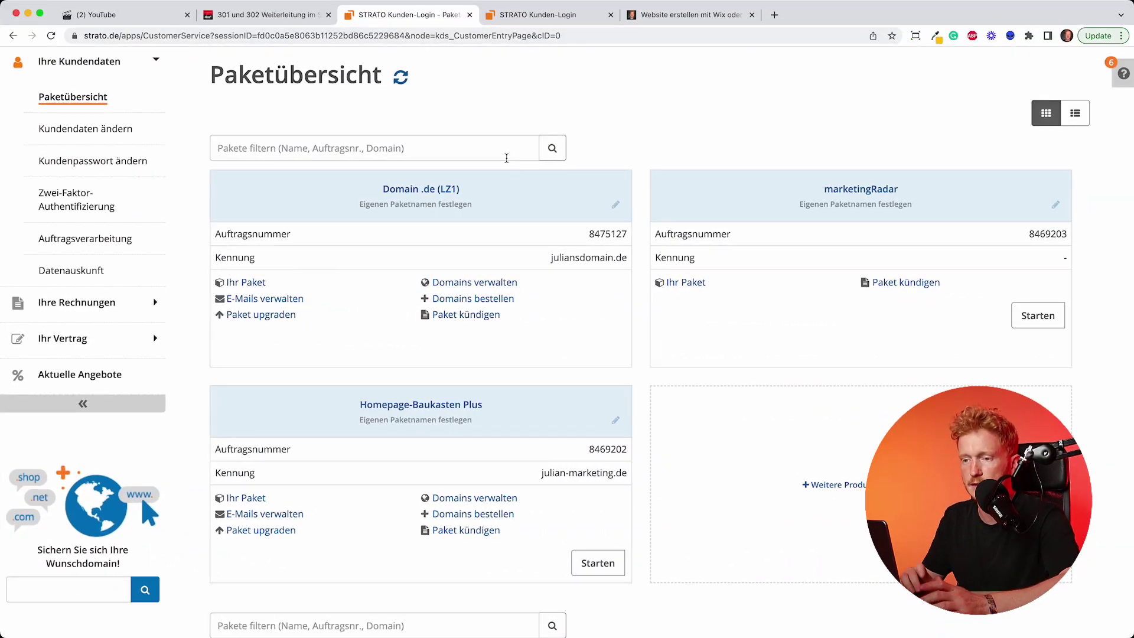
Open the management settings of juliansdomain.de from the Domain .de (LZ1) package and locate its redirect section
scroll(506, 158, up, 2)
scroll(506, 158, down, 2)
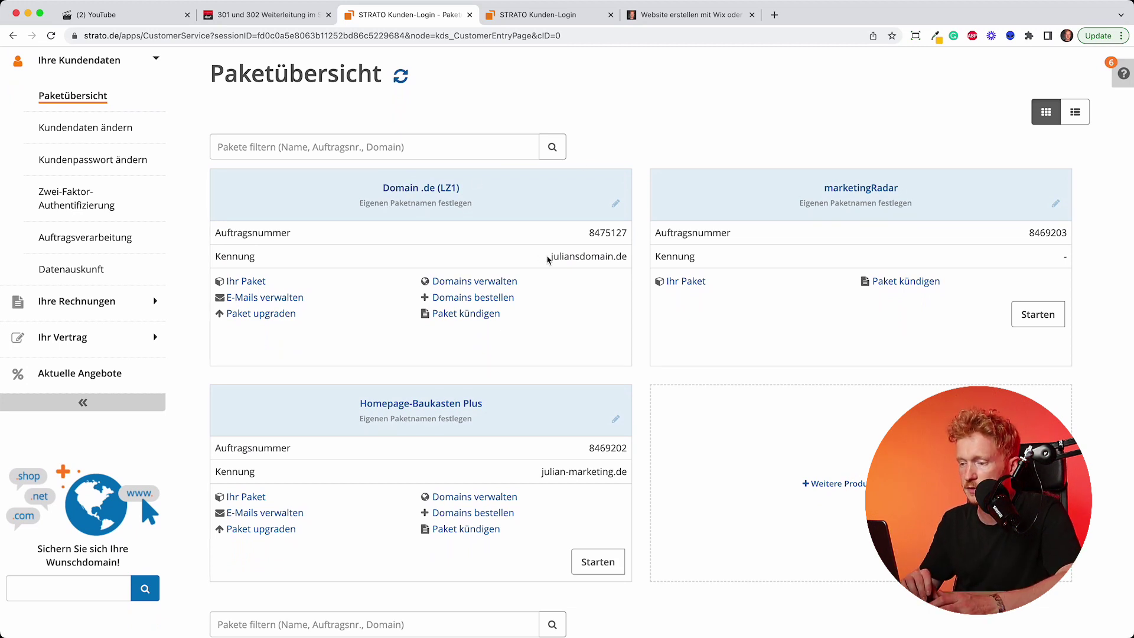
drag(548, 260, 631, 262)
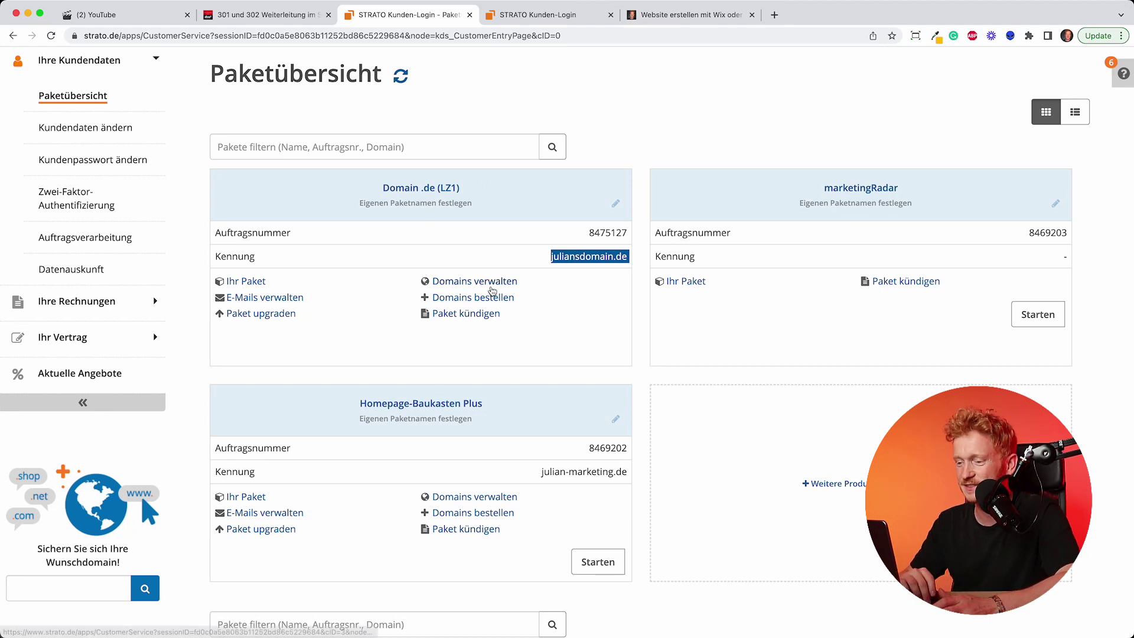
click(496, 285)
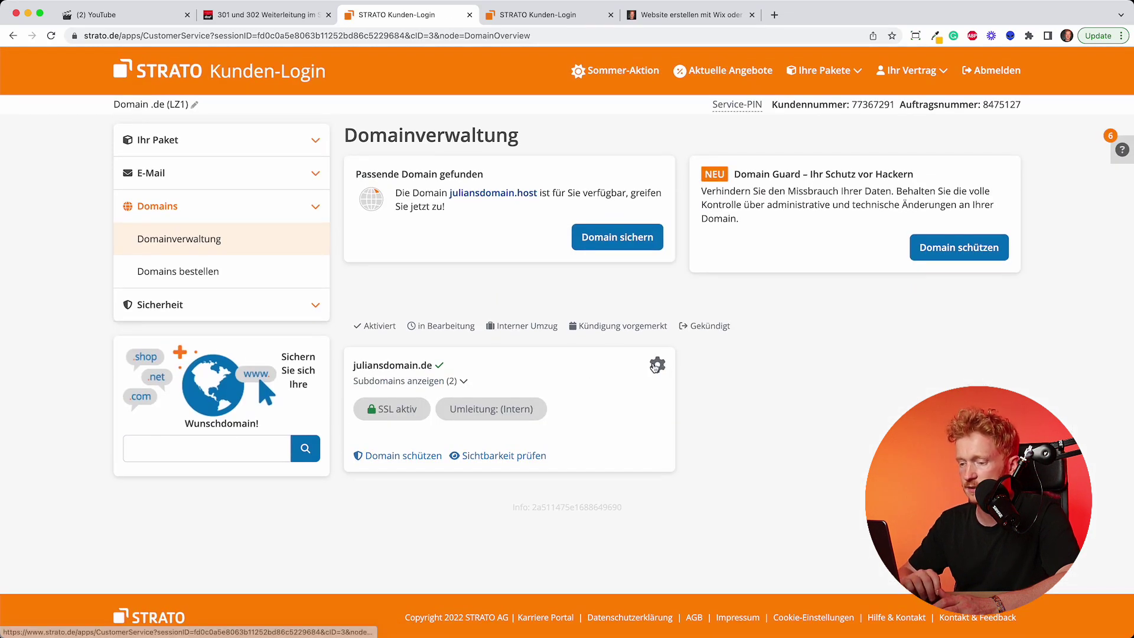
click(657, 365)
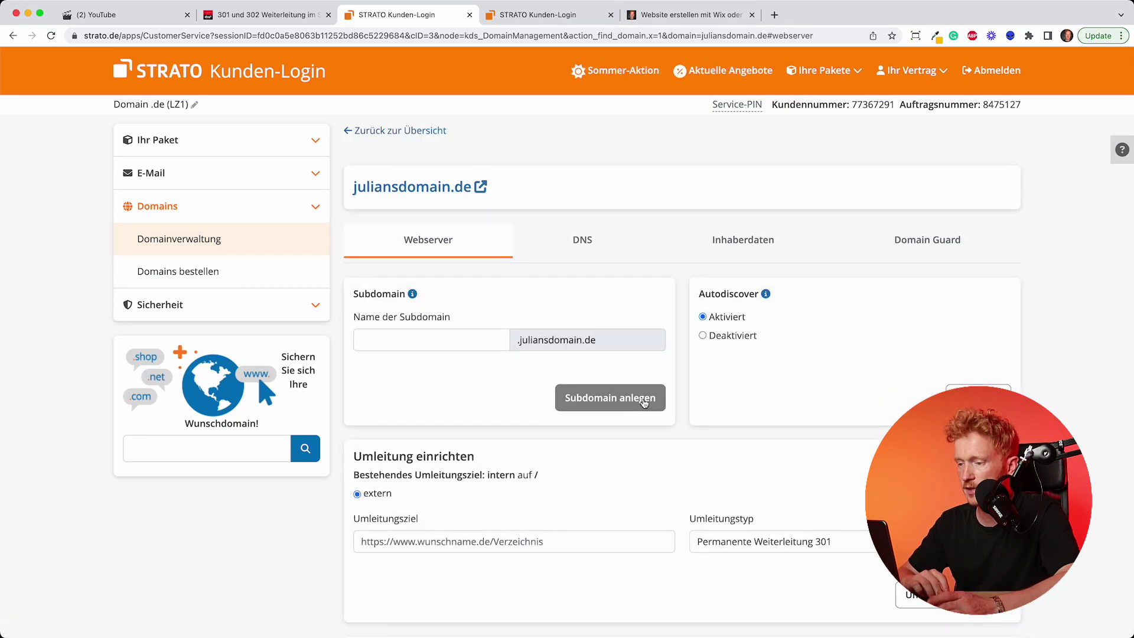
scroll(695, 315, down, 3)
scroll(695, 315, down, 4)
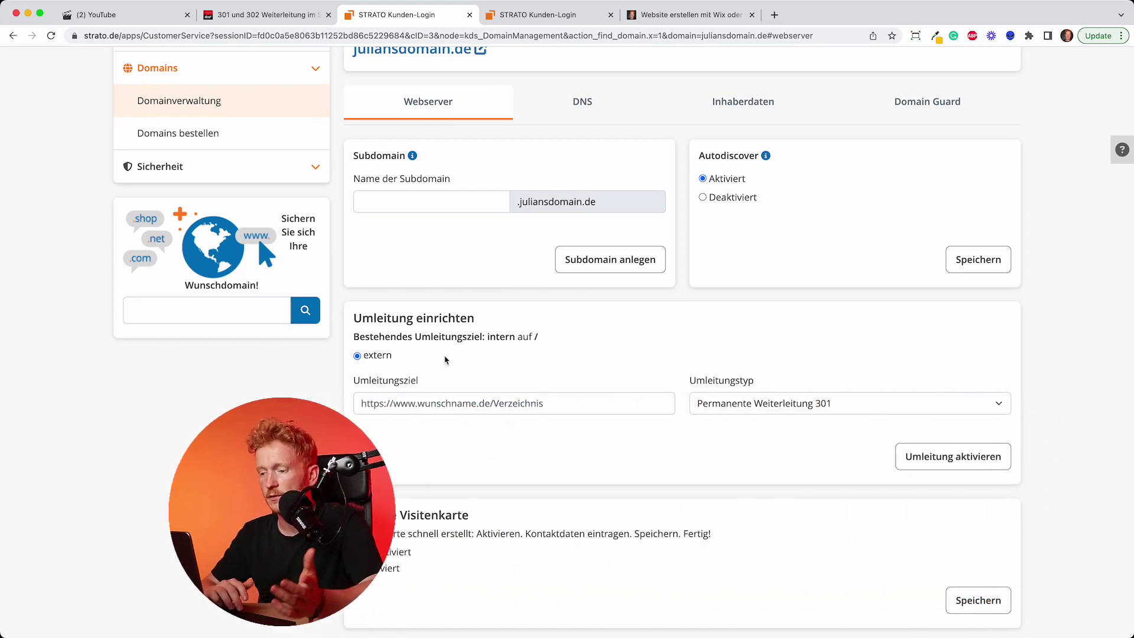
scroll(469, 313, up, 1)
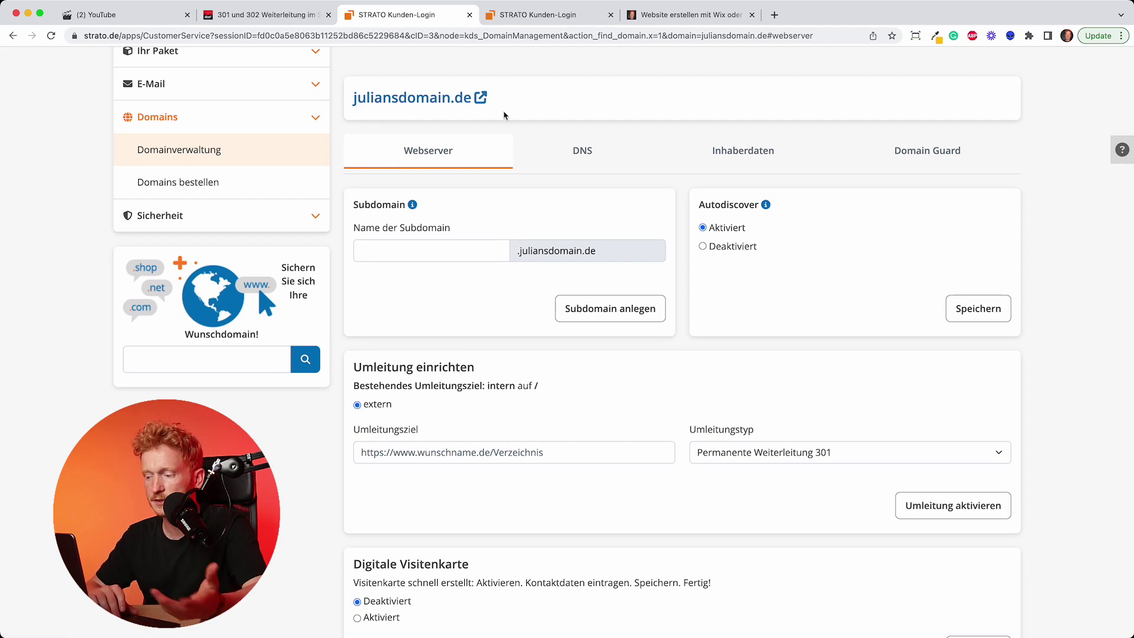
Check the web address of the redirect's target site in its open page and return to the domain settings
click(668, 17)
click(186, 38)
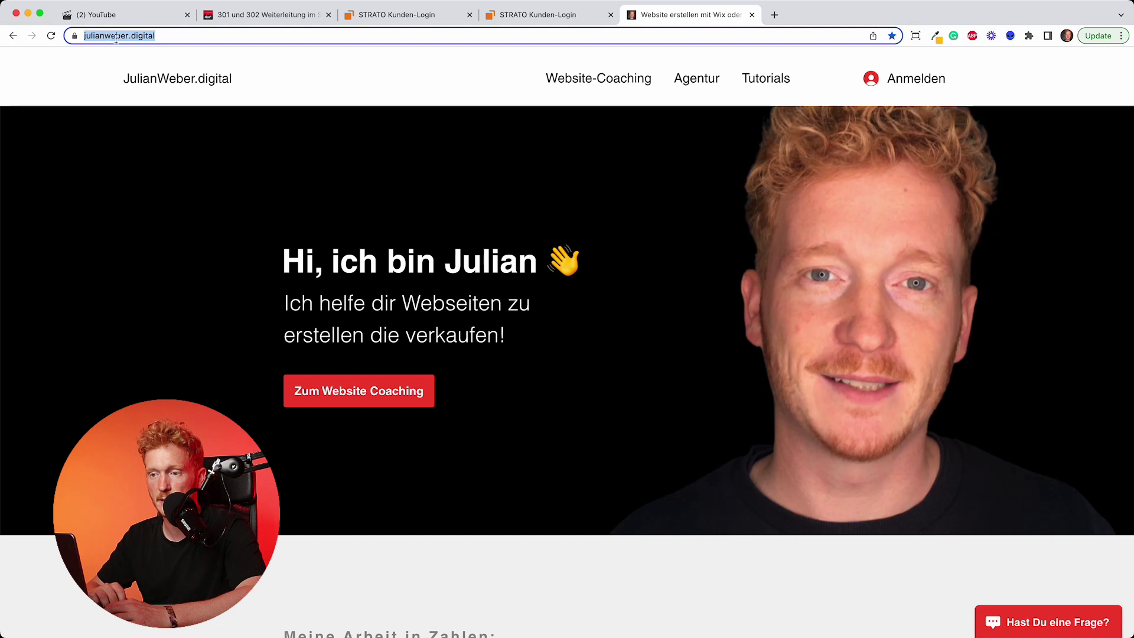
click(409, 14)
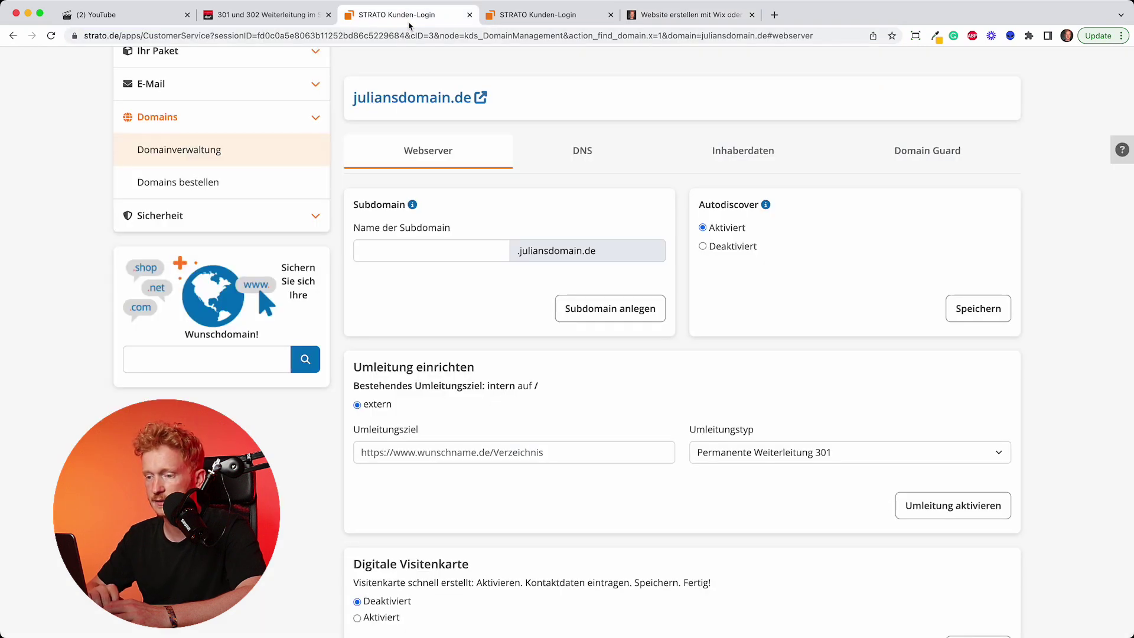
click(453, 459)
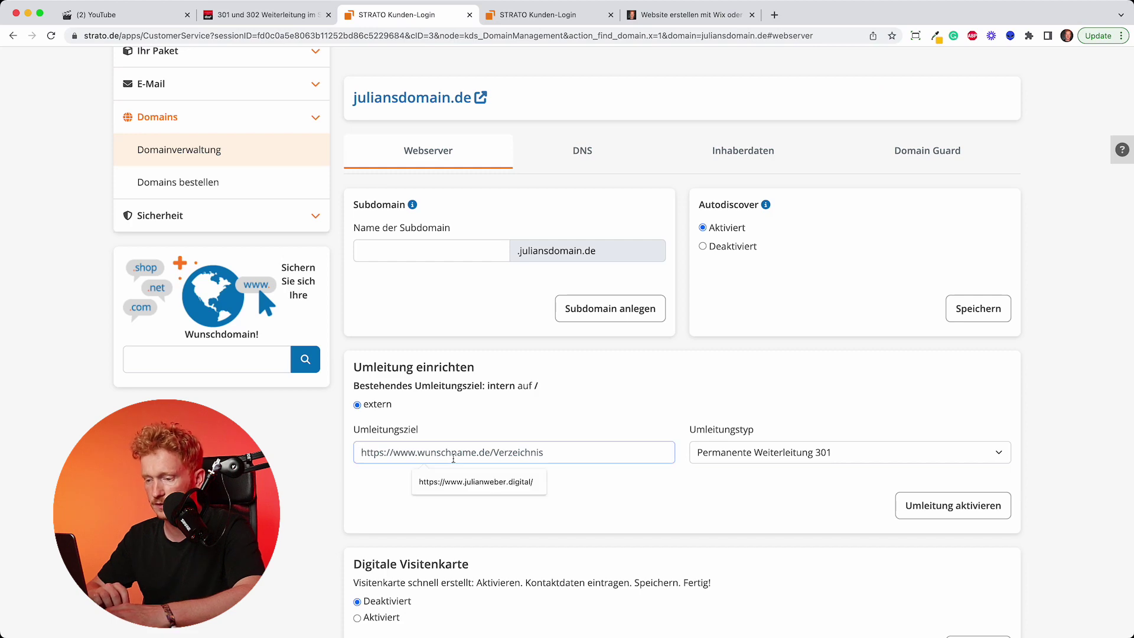
click(476, 481)
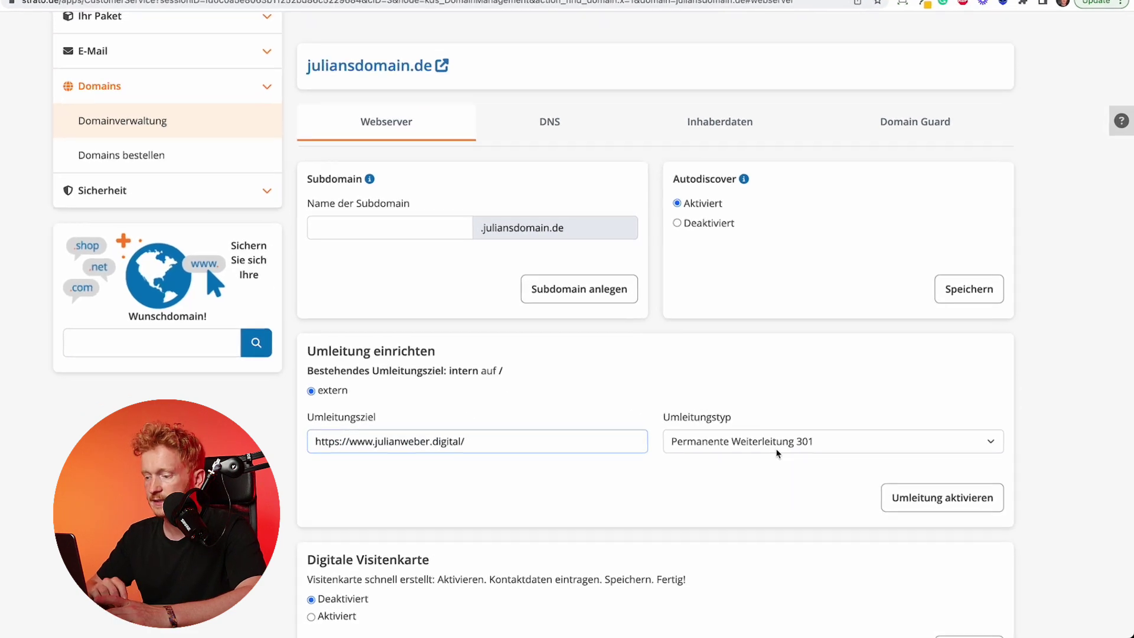
click(786, 442)
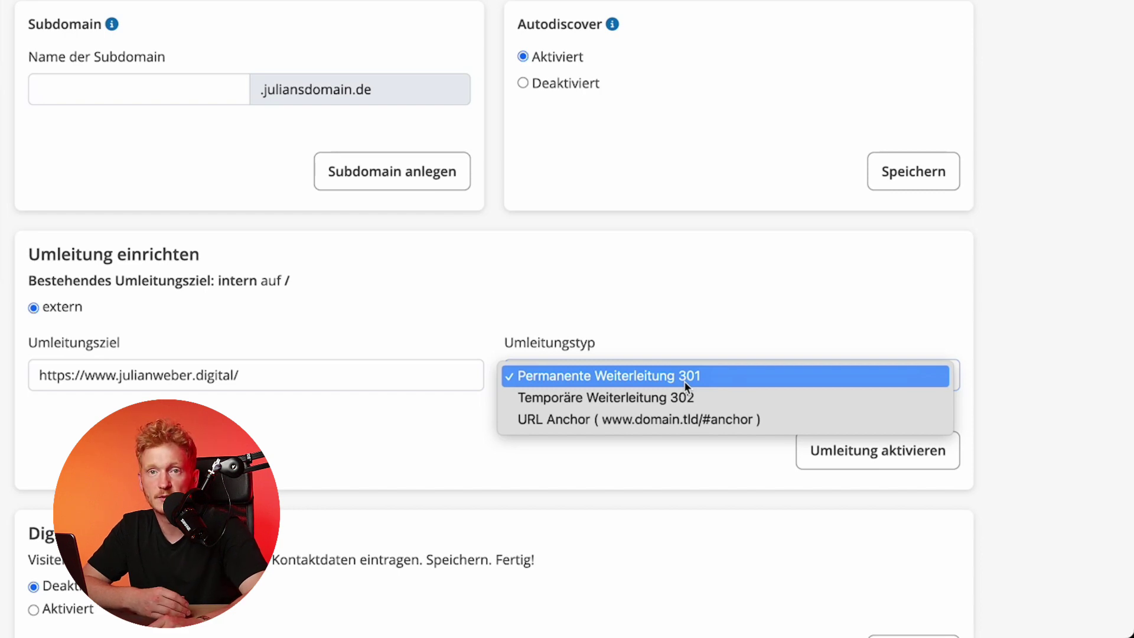
click(683, 381)
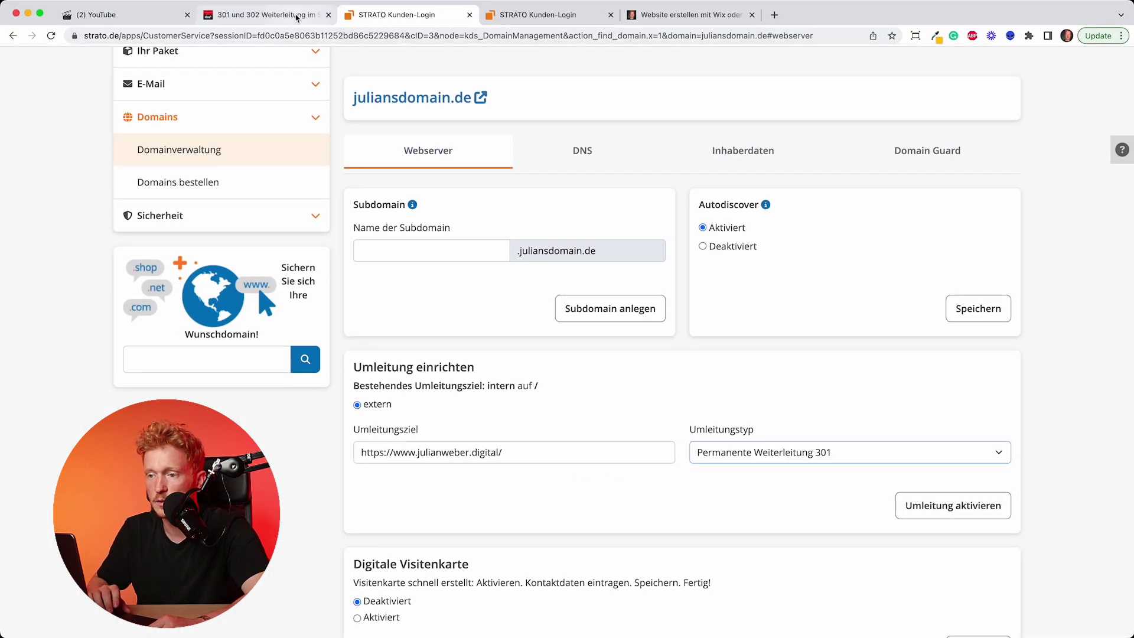
Examine the diva-e article on 301 and 302 redirects, including their differences, the 301 code snippets and the redirect planning steps
click(297, 16)
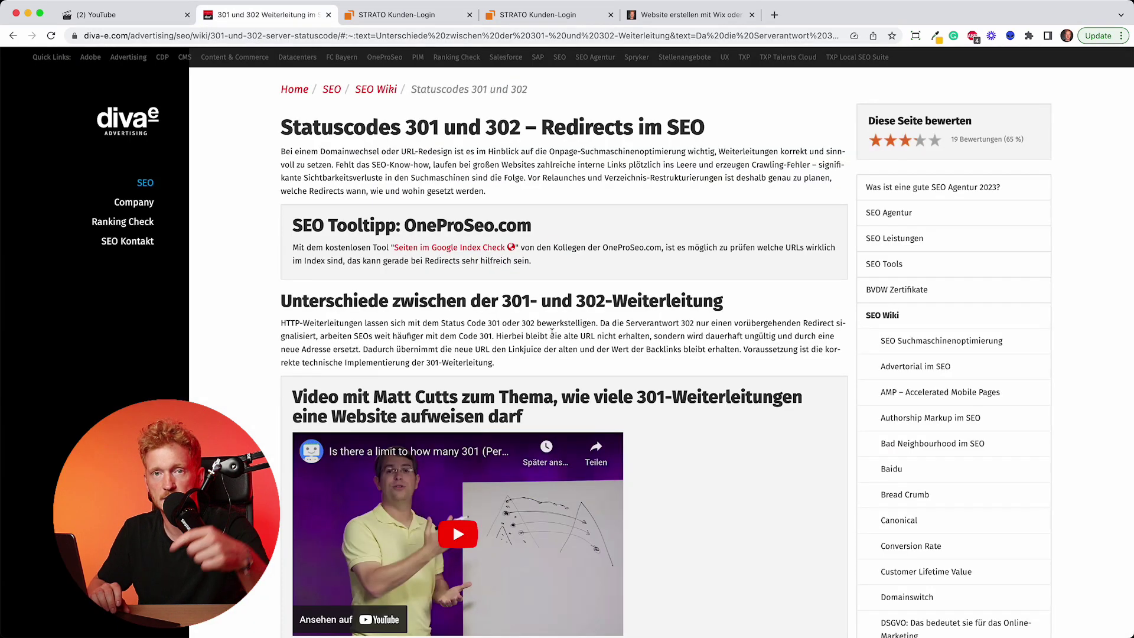
scroll(549, 332, down, 1)
scroll(552, 334, down, 2)
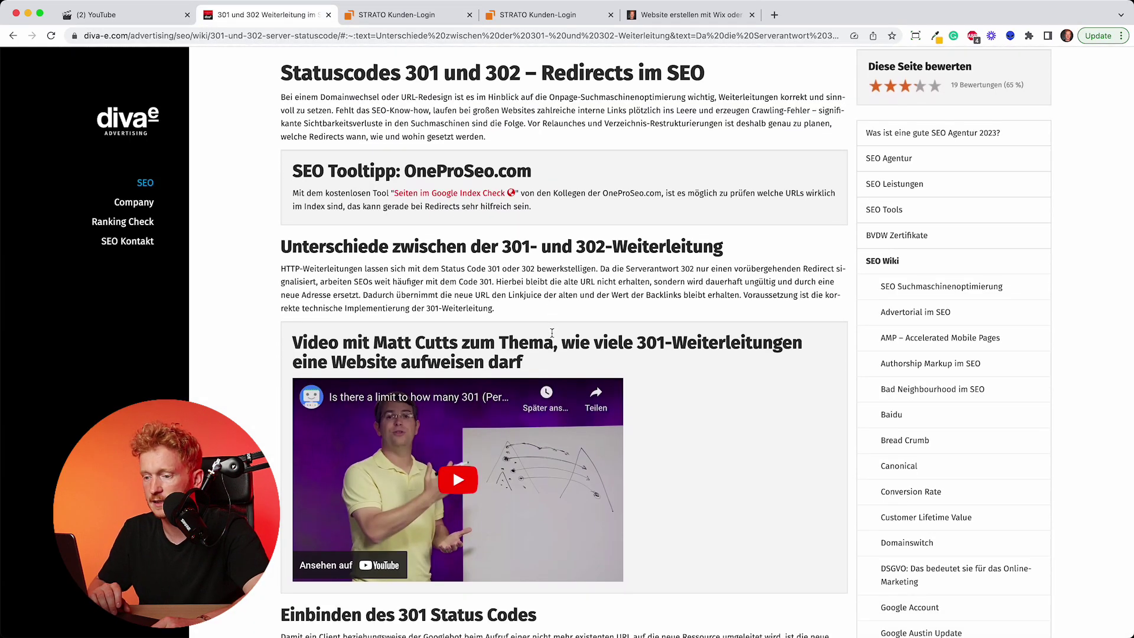
scroll(552, 335, up, 3)
scroll(554, 337, down, 2)
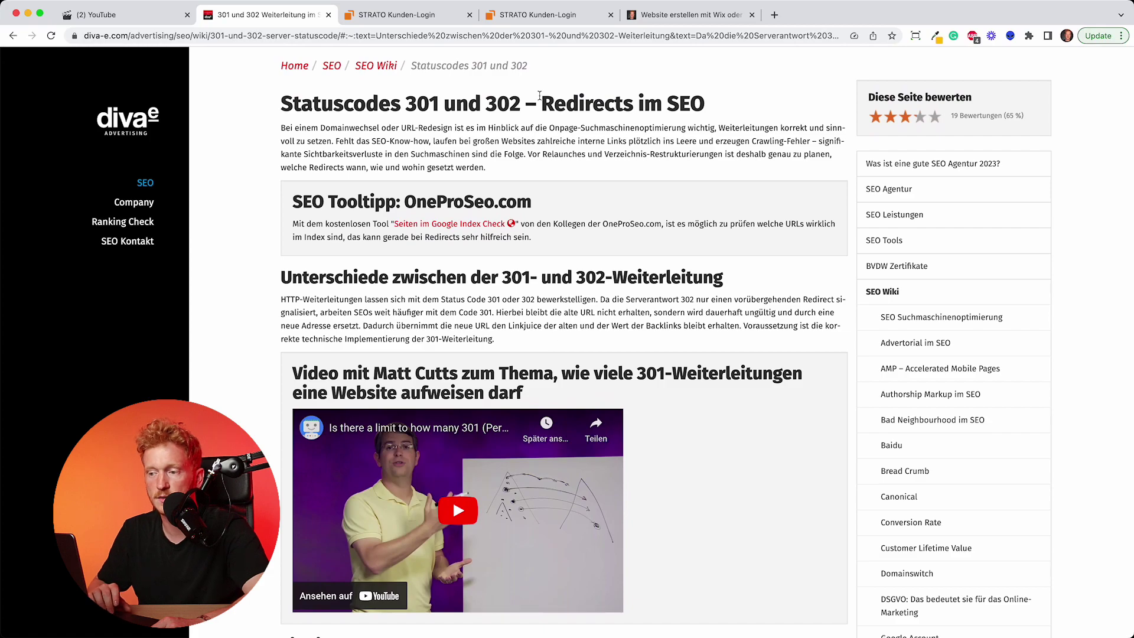
scroll(508, 157, down, 15)
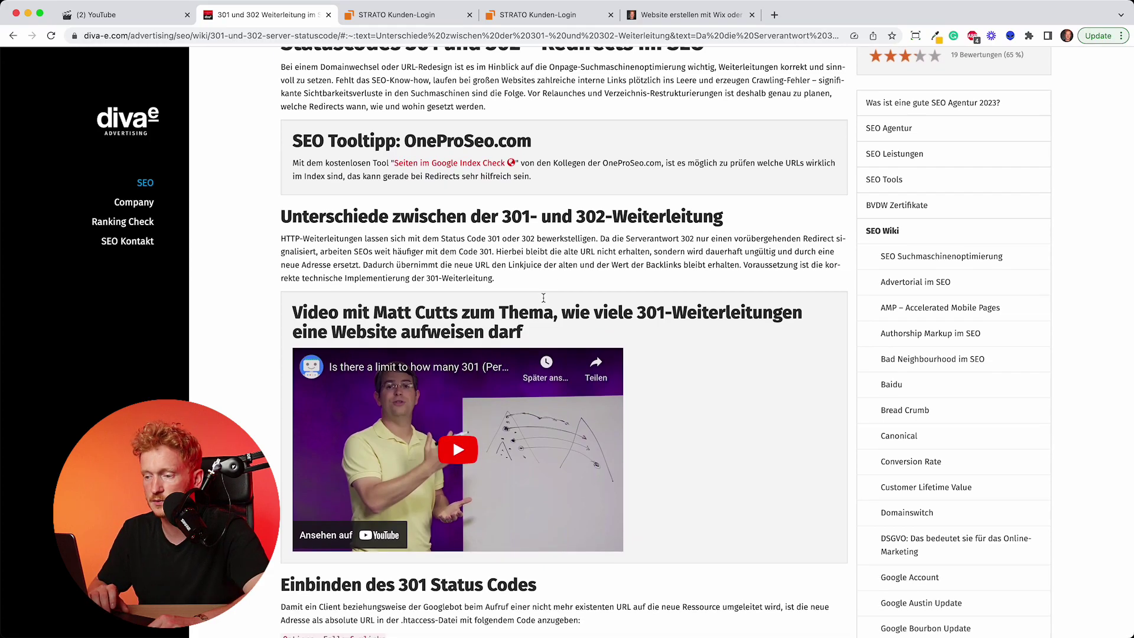
scroll(544, 303, down, 18)
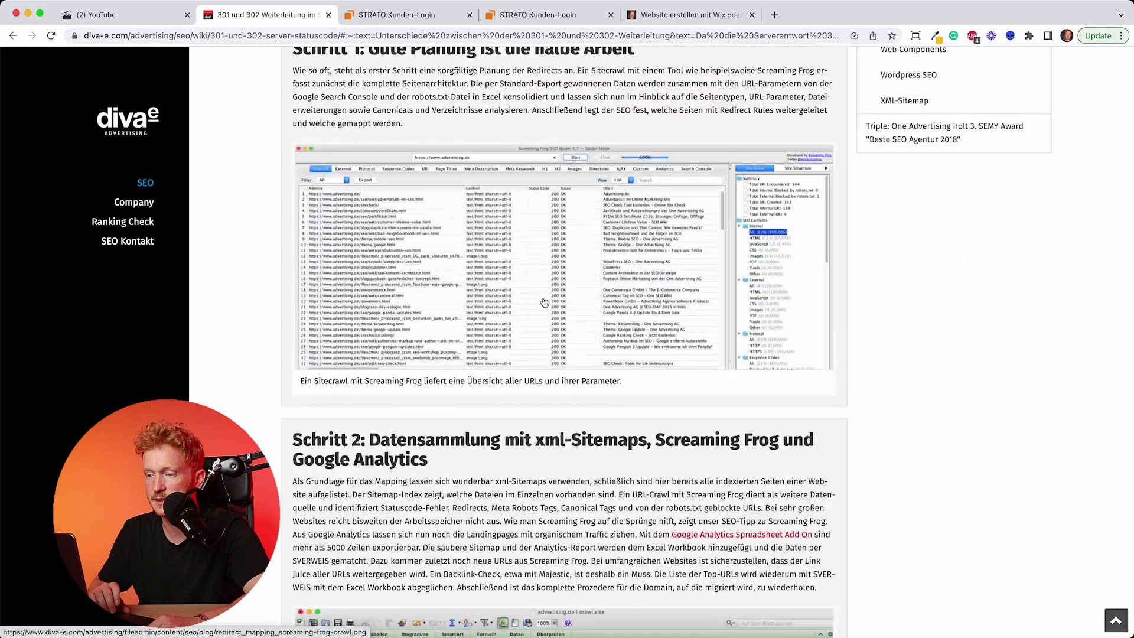
scroll(544, 302, up, 2)
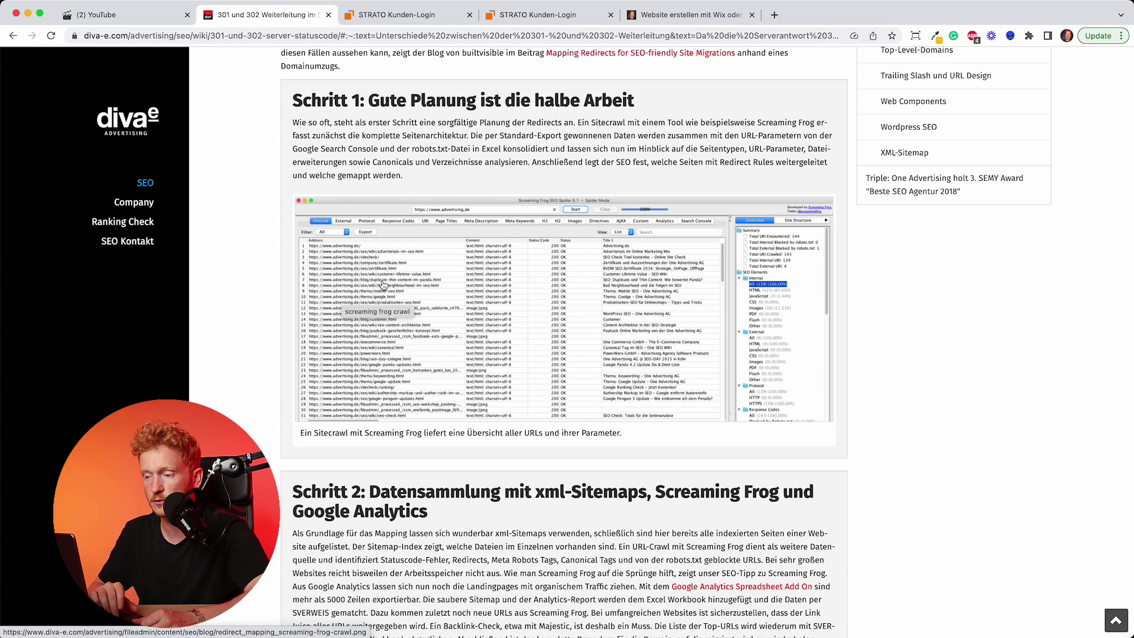
scroll(432, 216, down, 4)
scroll(431, 216, down, 15)
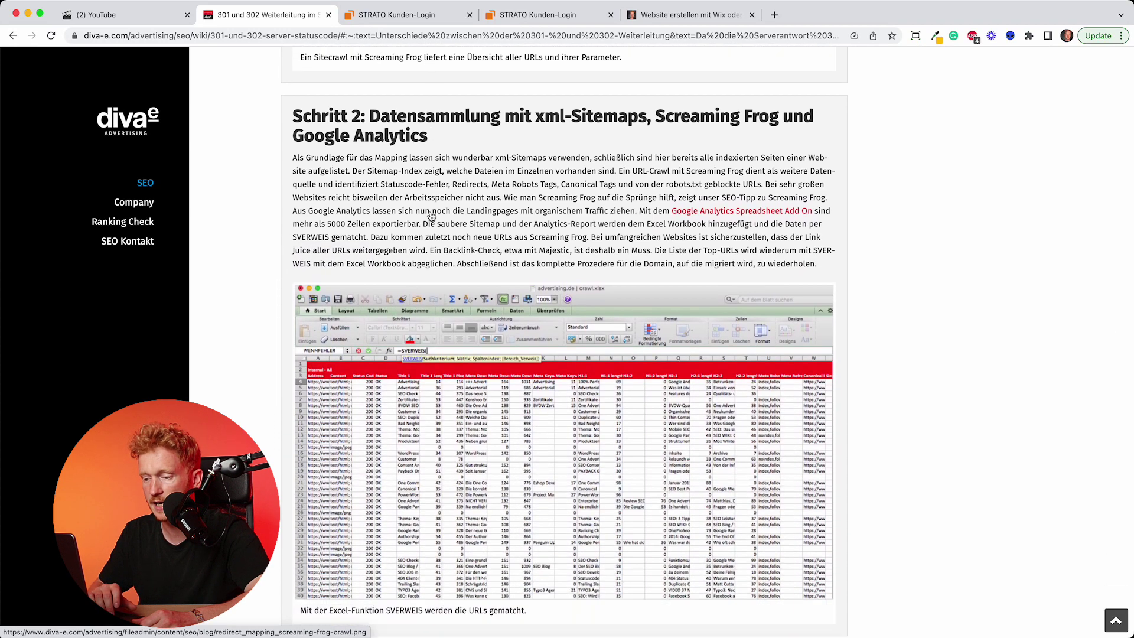
scroll(431, 217, up, 2)
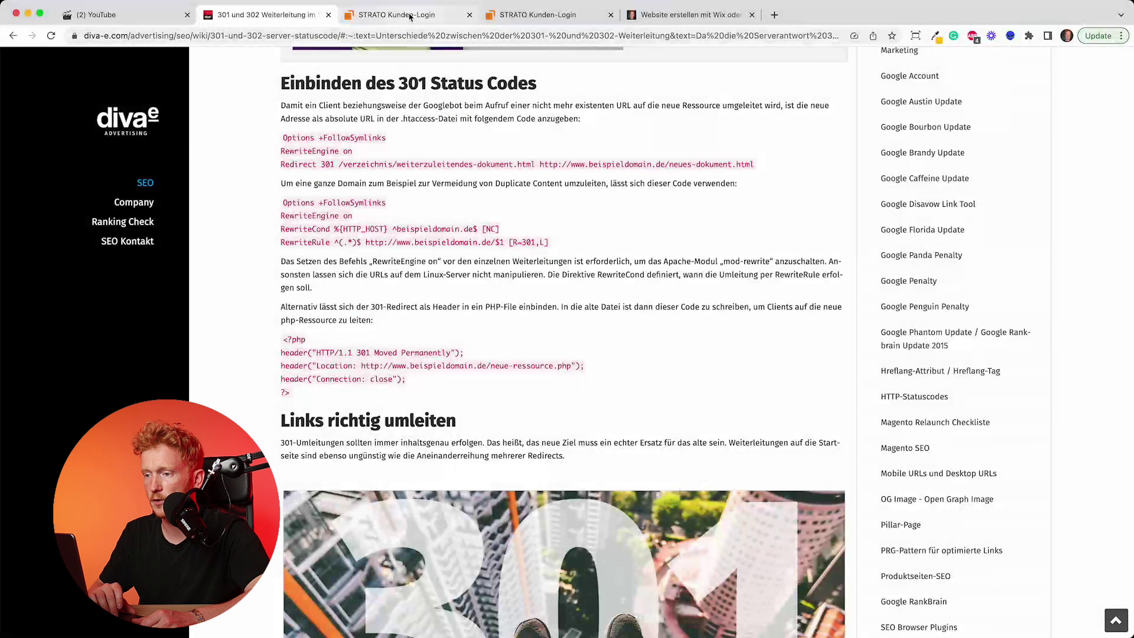
Return to the STRATO domain settings and activate the configured redirect for juliansdomain.de
click(412, 16)
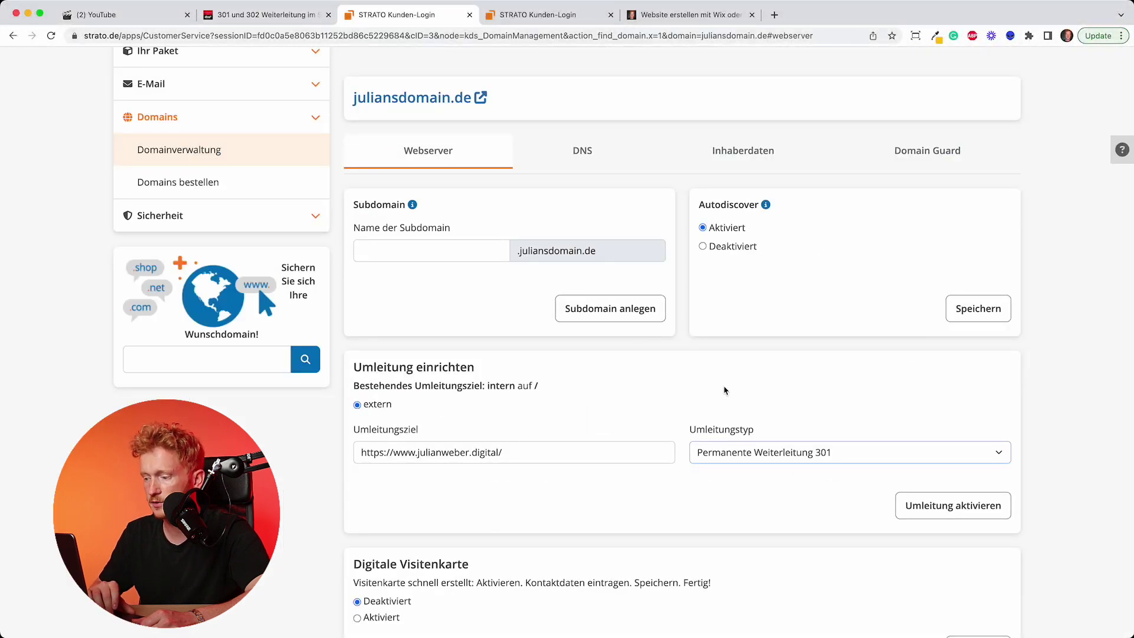
click(914, 505)
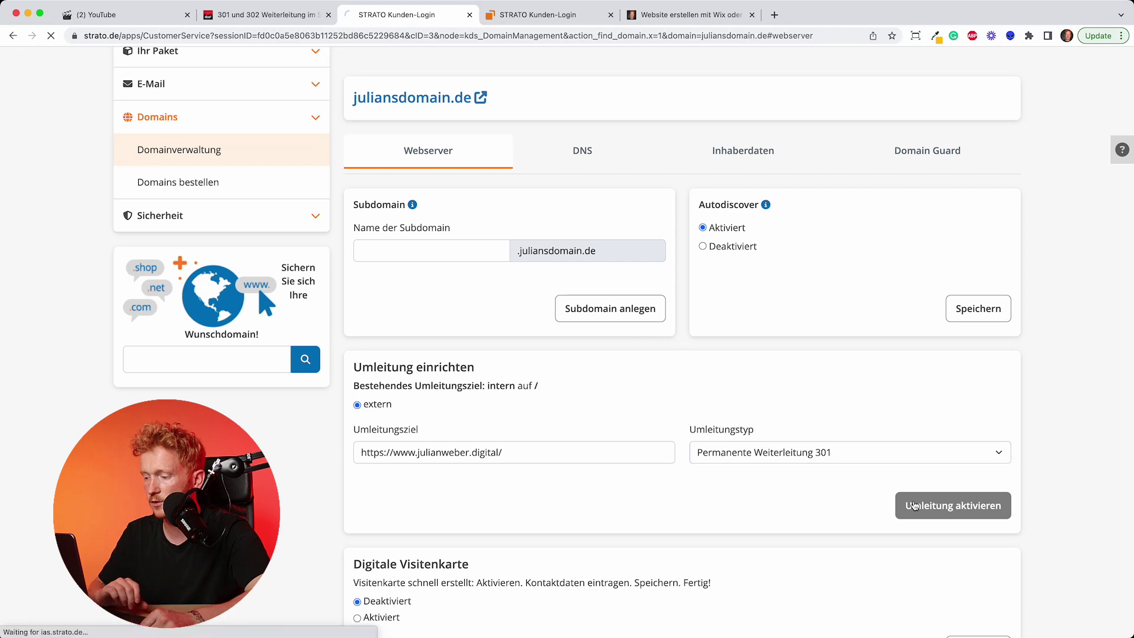
scroll(898, 496, down, 5)
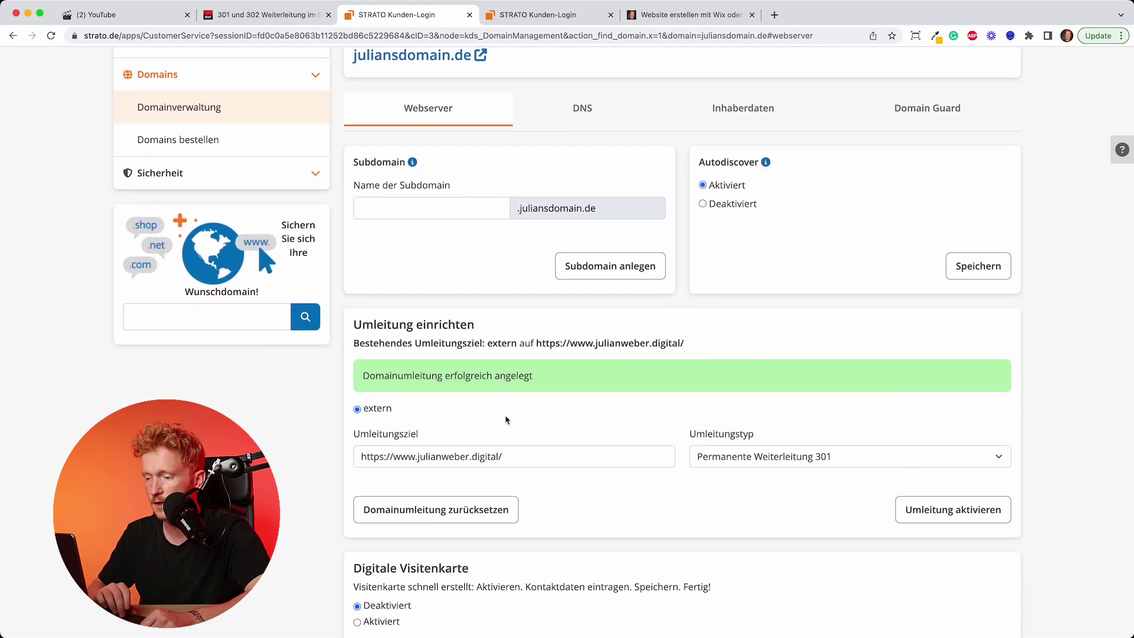
scroll(519, 237, up, 3)
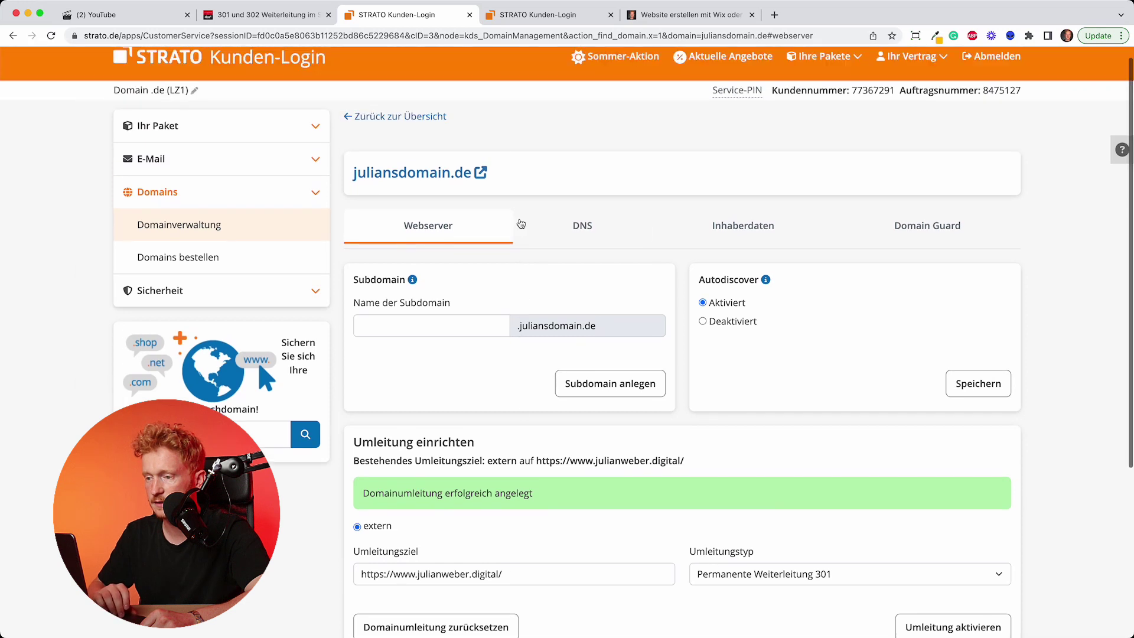
Test the redirect by opening juliansdomain.de from its management page, and repeat the test
click(482, 174)
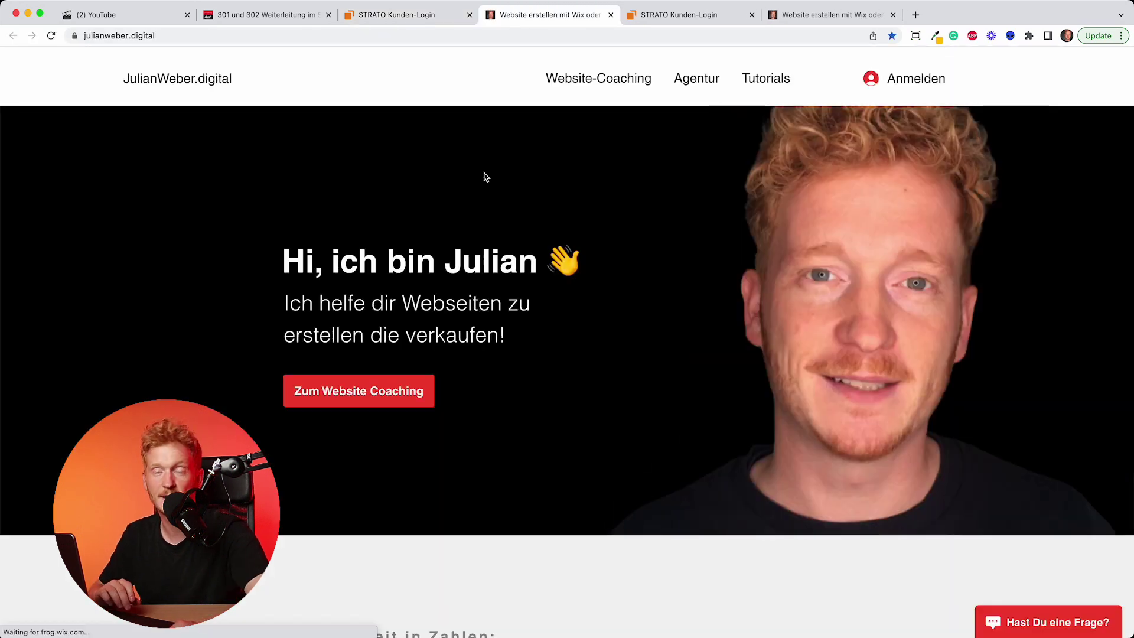
click(419, 16)
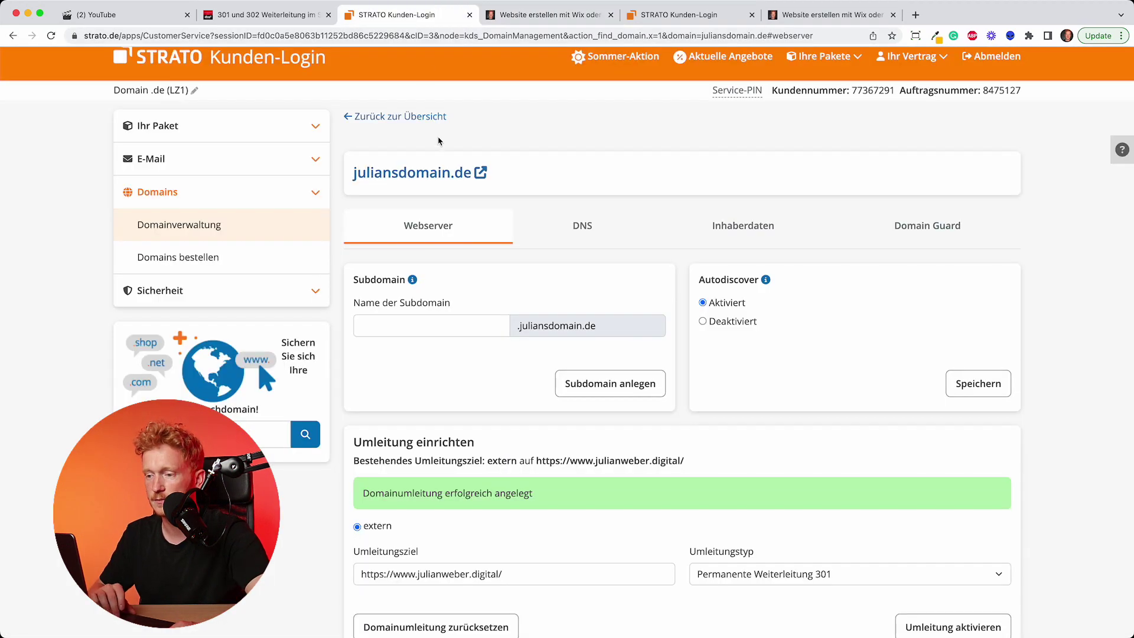
click(480, 173)
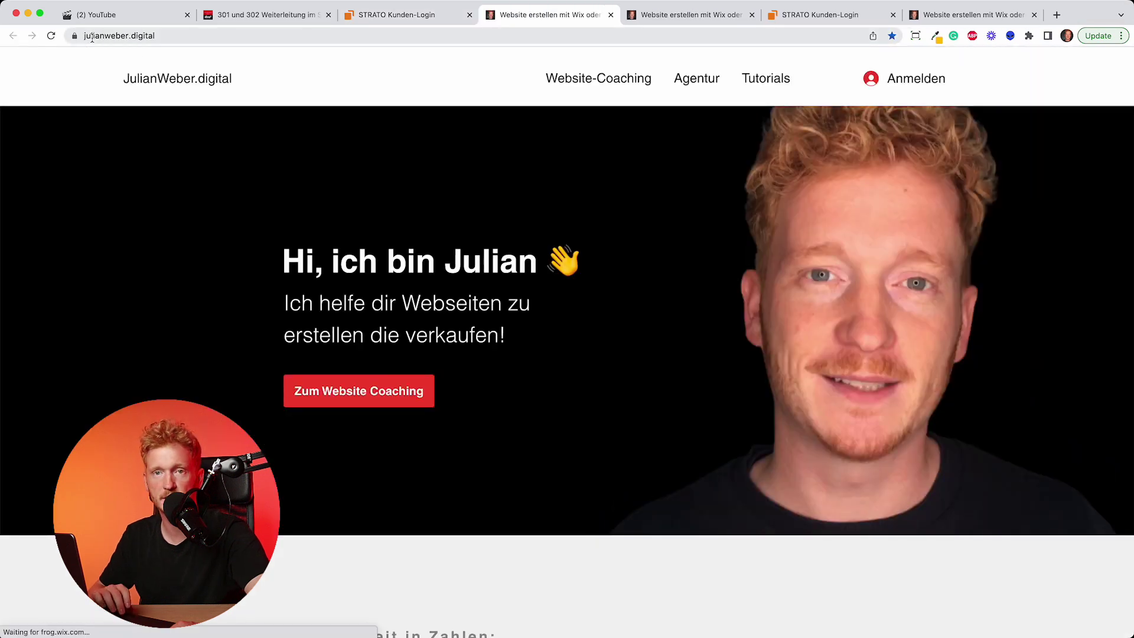
View the DNS record settings of juliansdomain.de in STRATO and return to its web server redirect settings
click(400, 16)
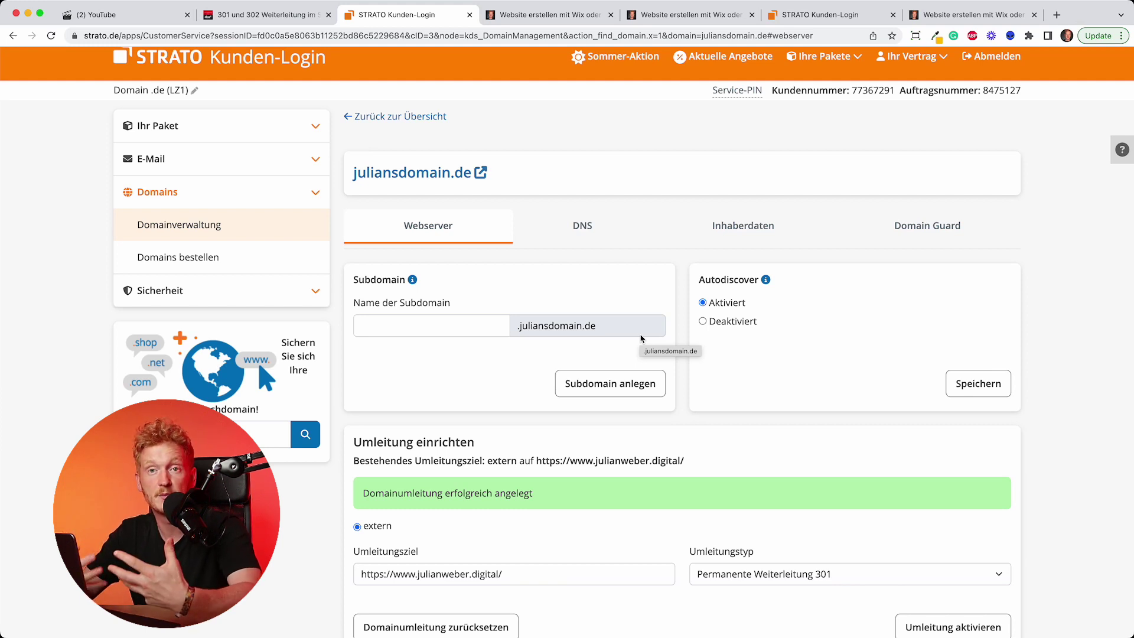
click(590, 228)
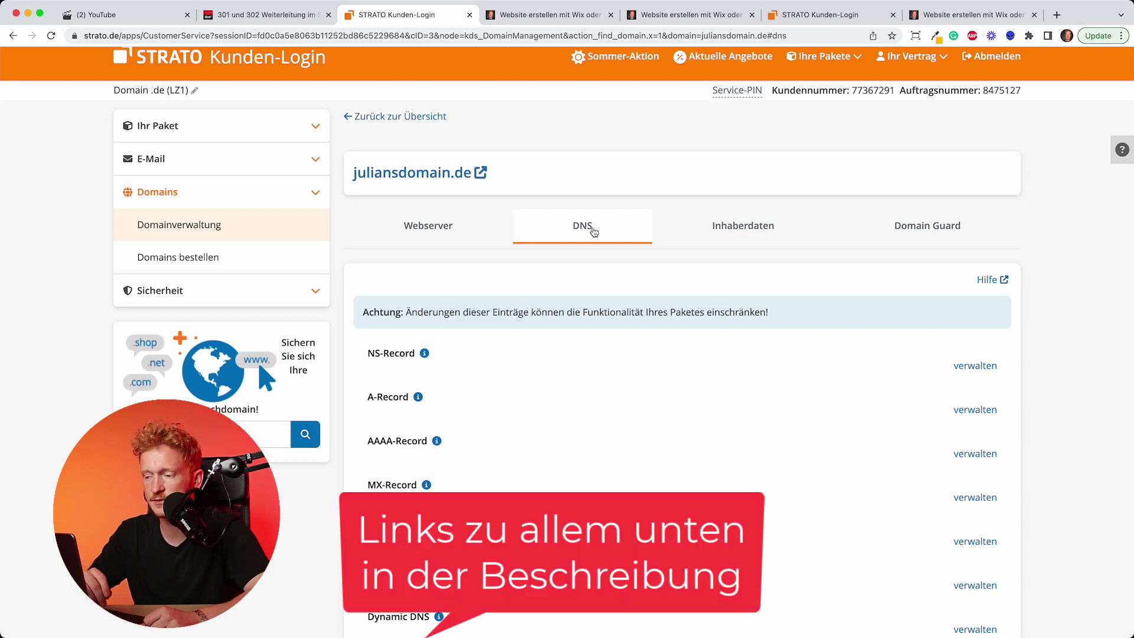
click(442, 234)
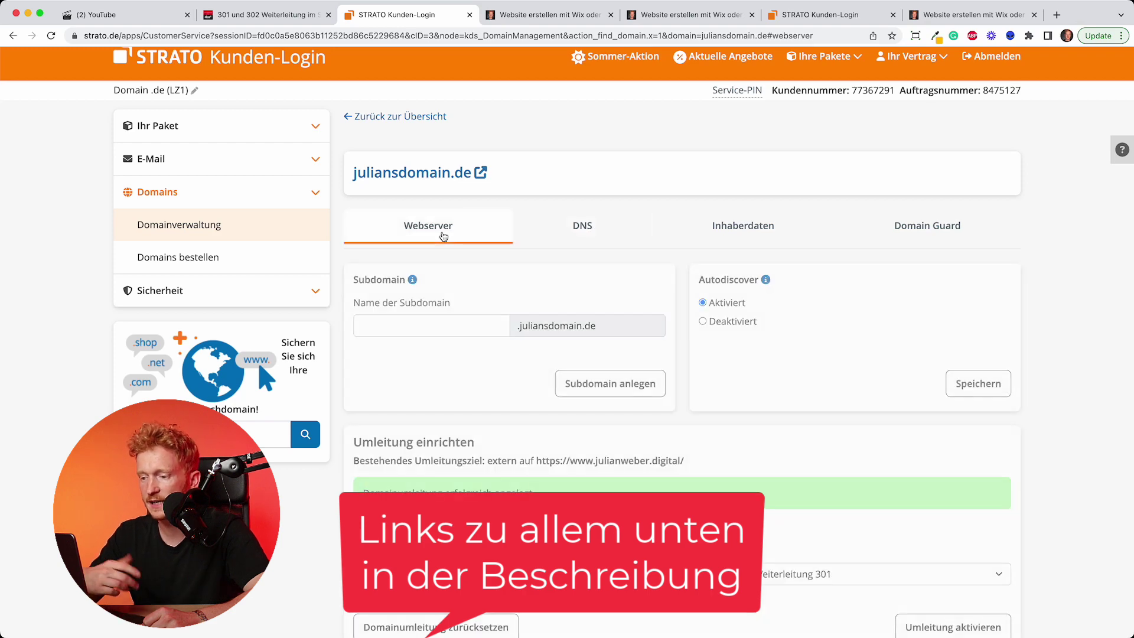
scroll(504, 332, down, 1)
scroll(504, 332, down, 1)
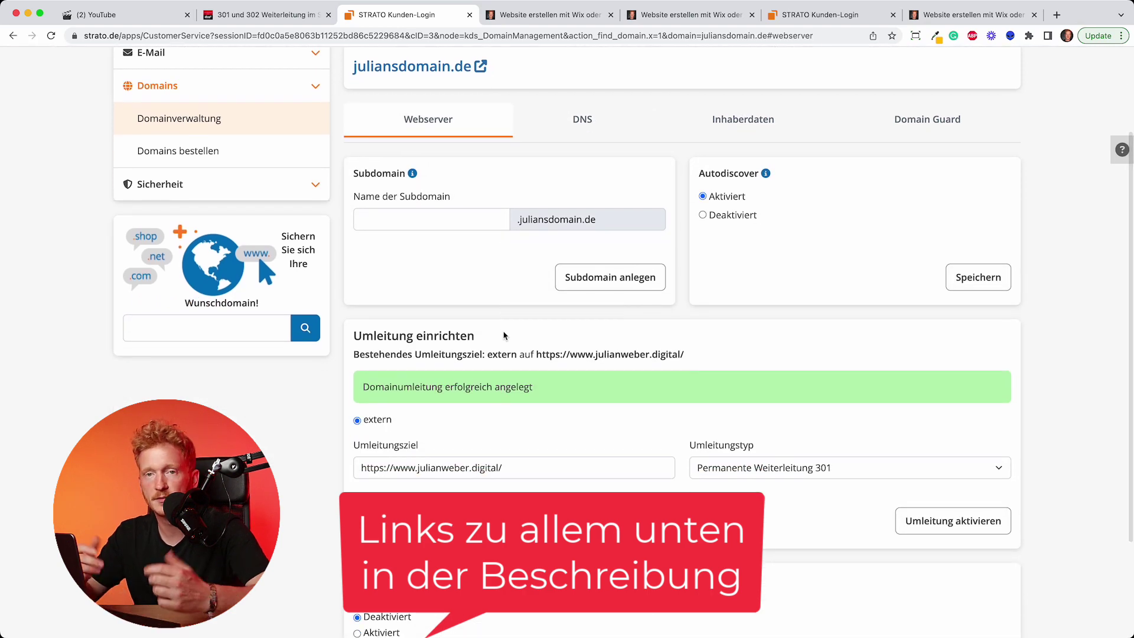